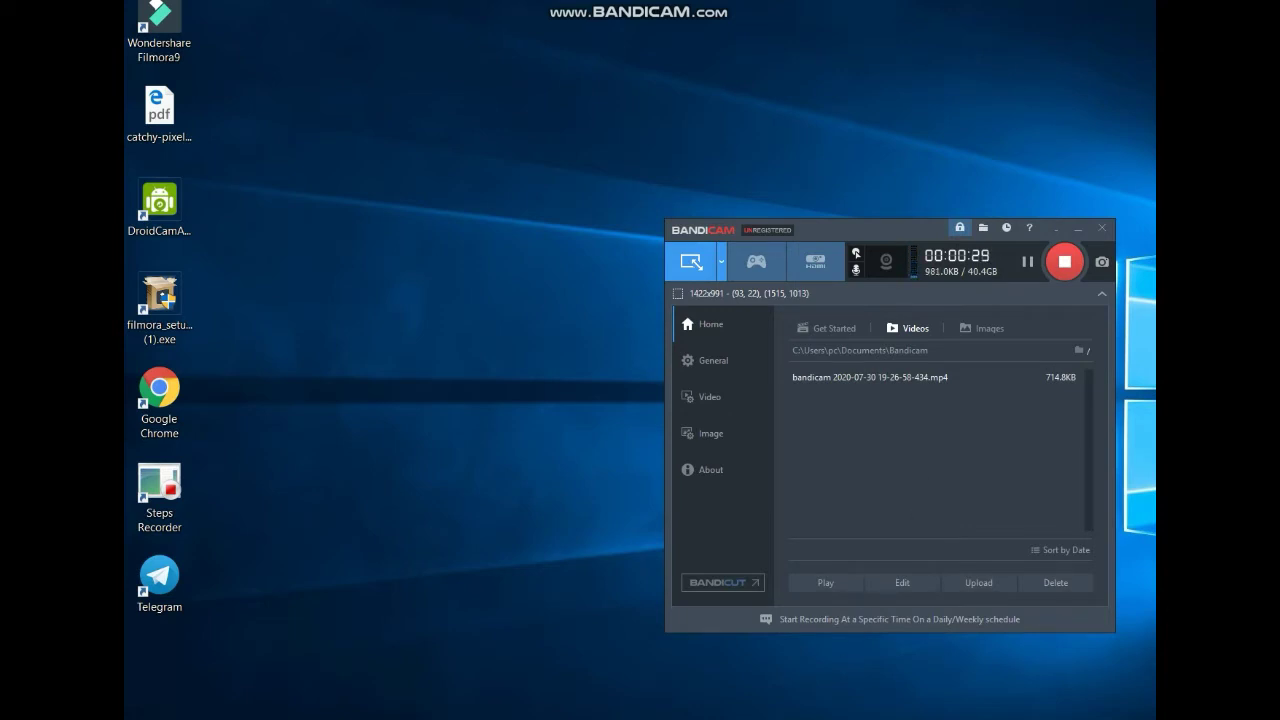
Refresh the Windows desktop from its right-click menu
right_click(374, 394)
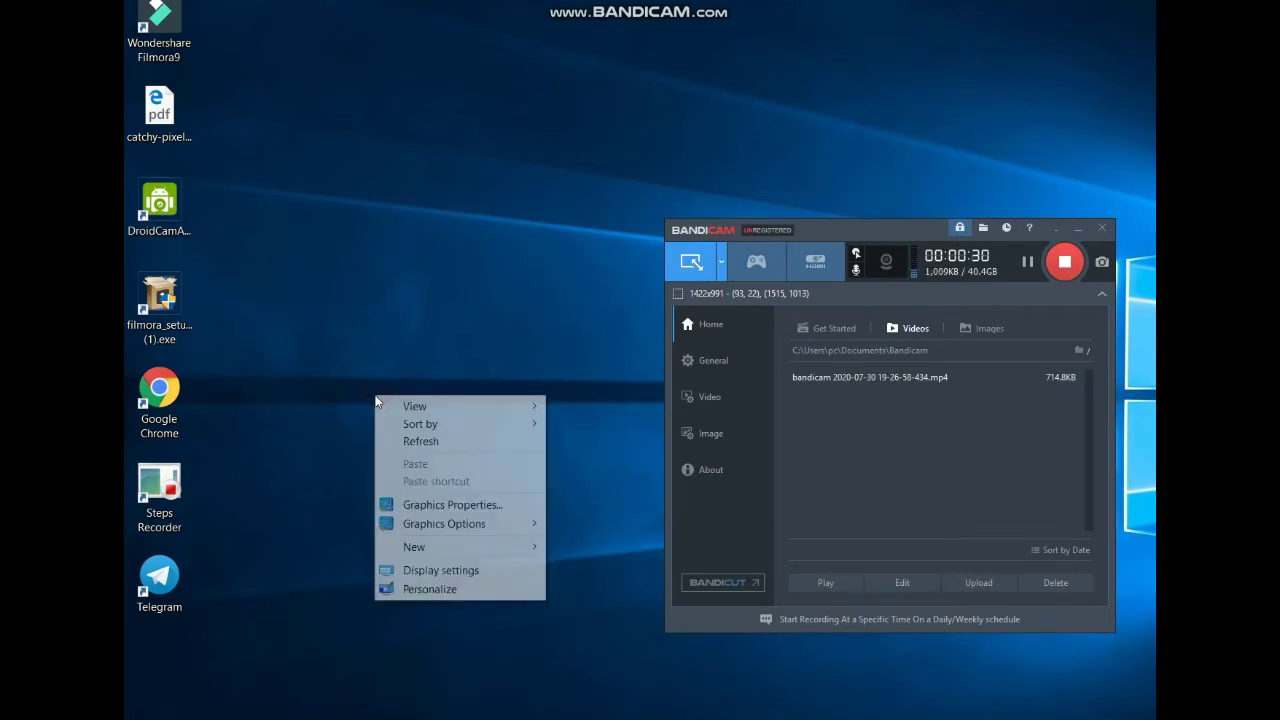
click(430, 443)
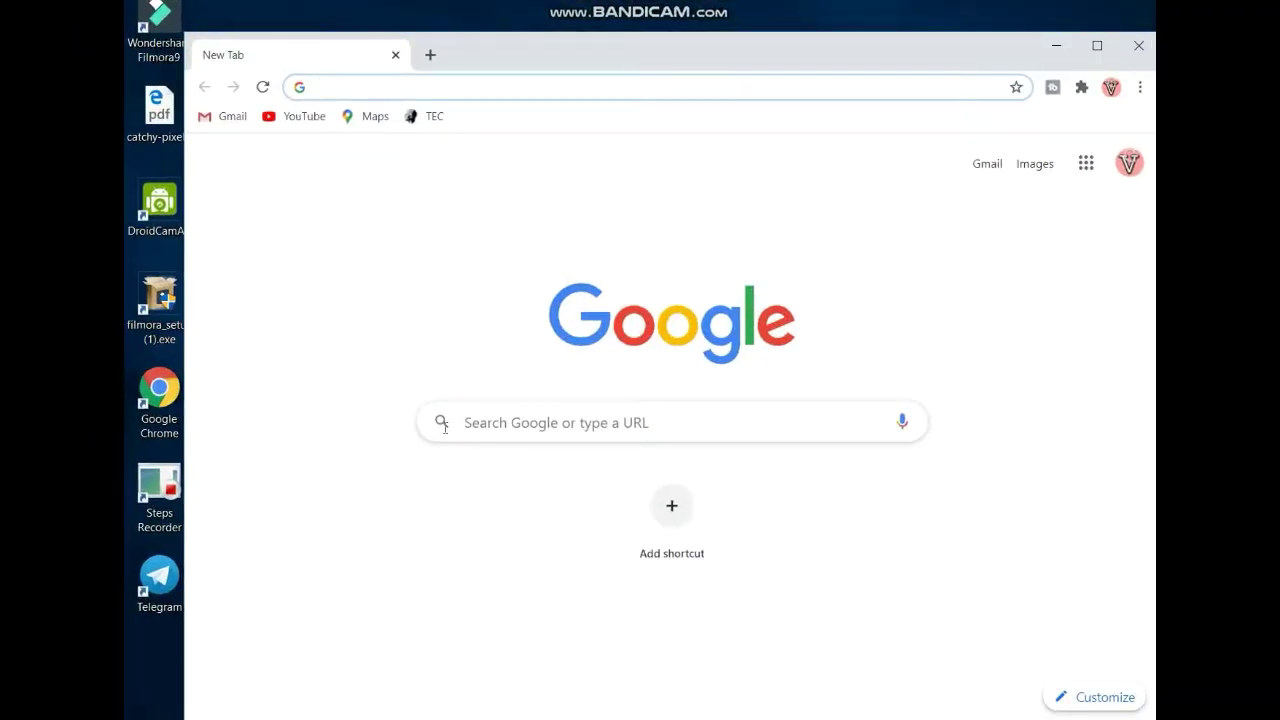
Search Google for 'sbi' and open the State Bank of India result at onlinesbi.com
click(561, 417)
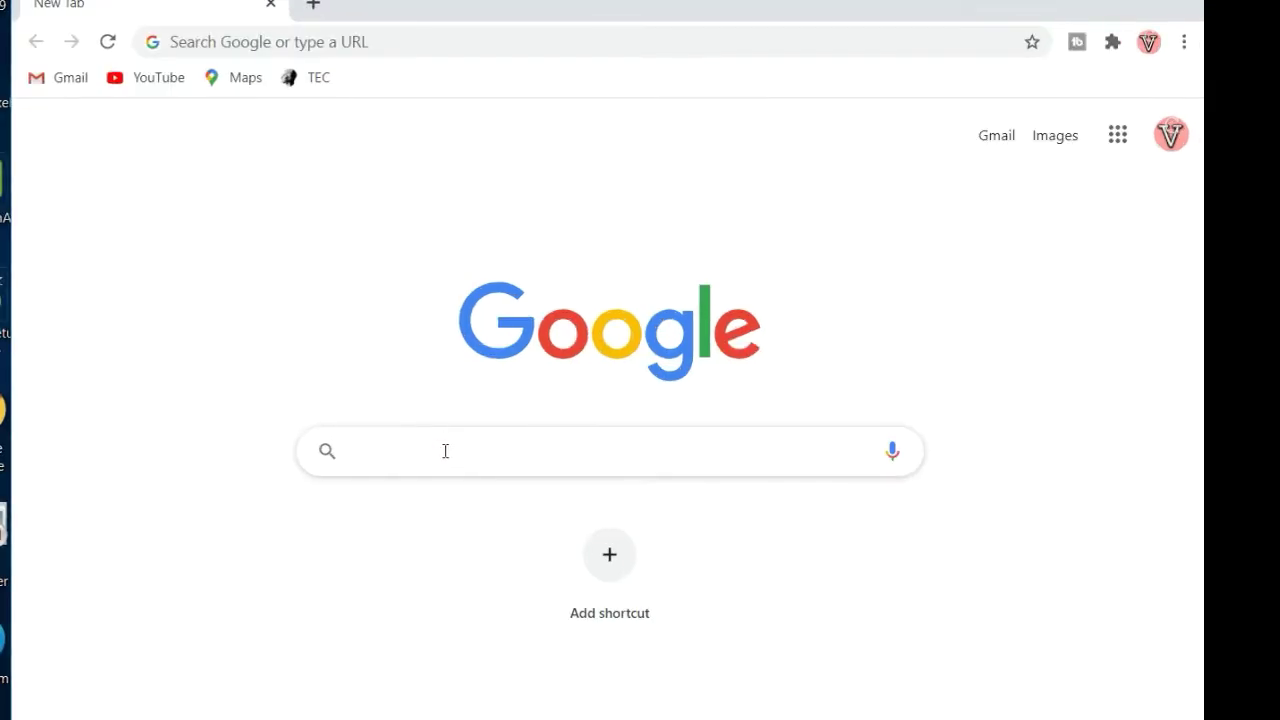
text(sbi)
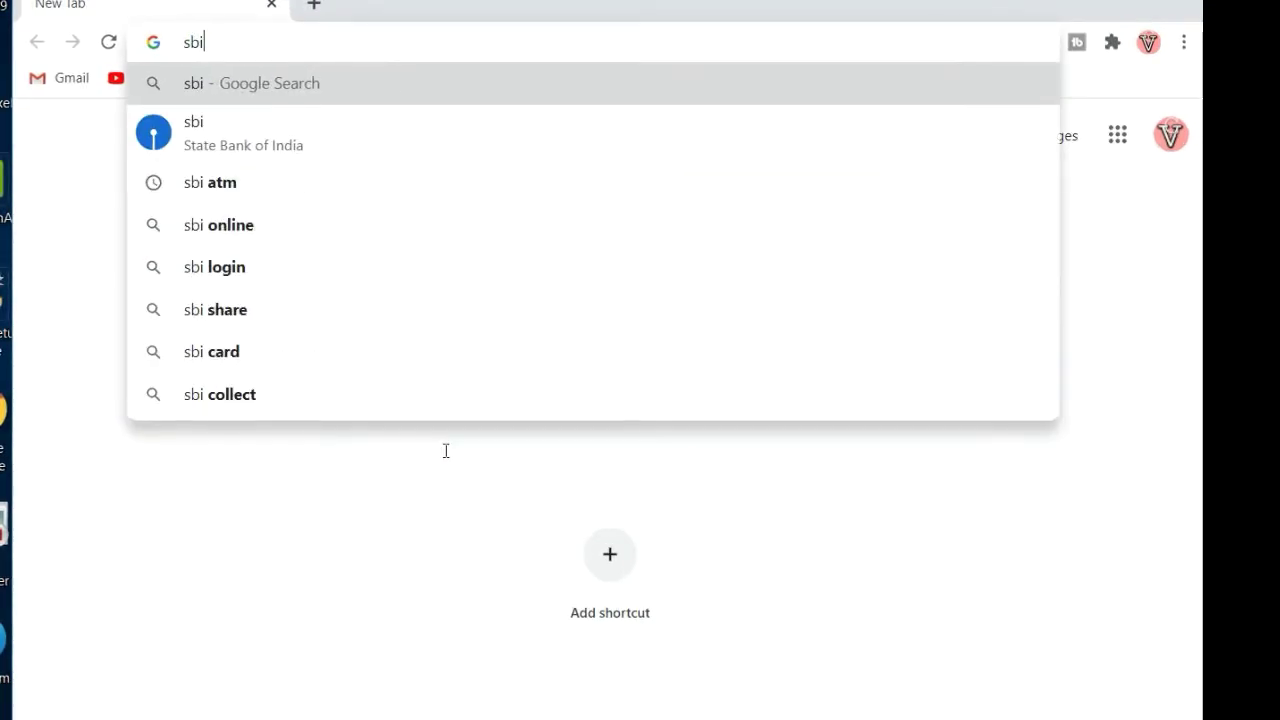
key(Return)
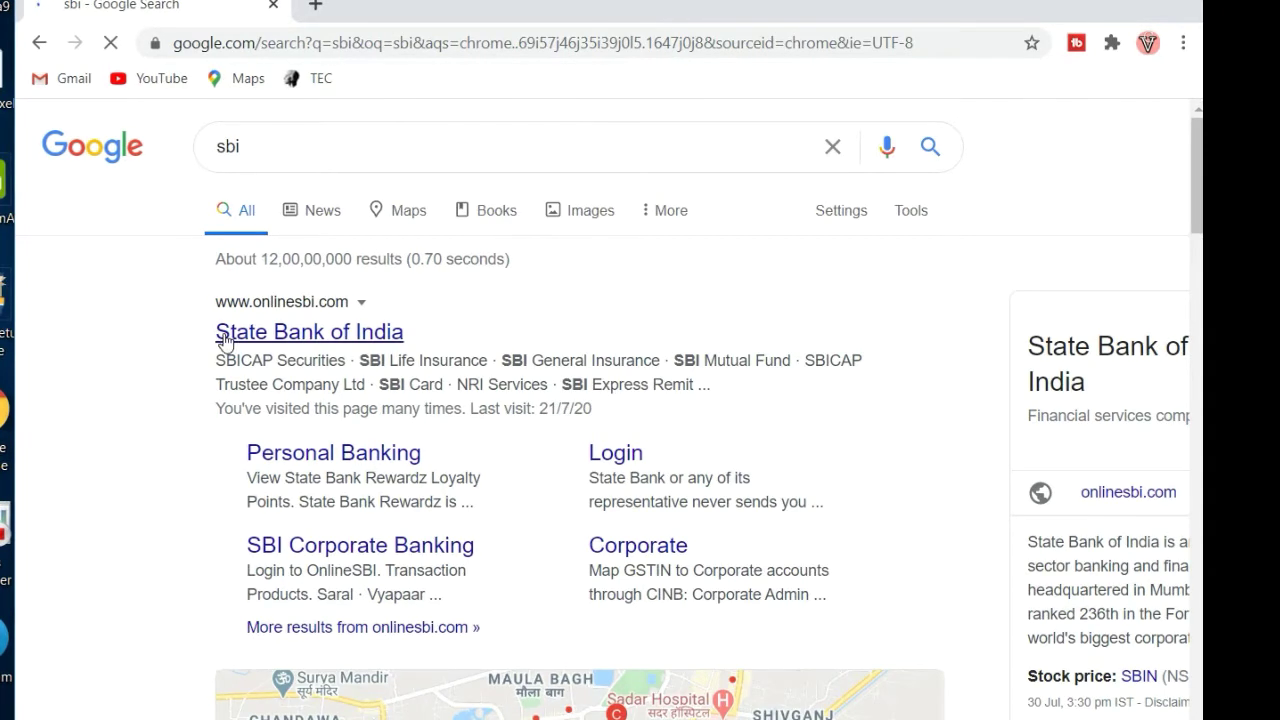
drag(183, 330, 396, 342)
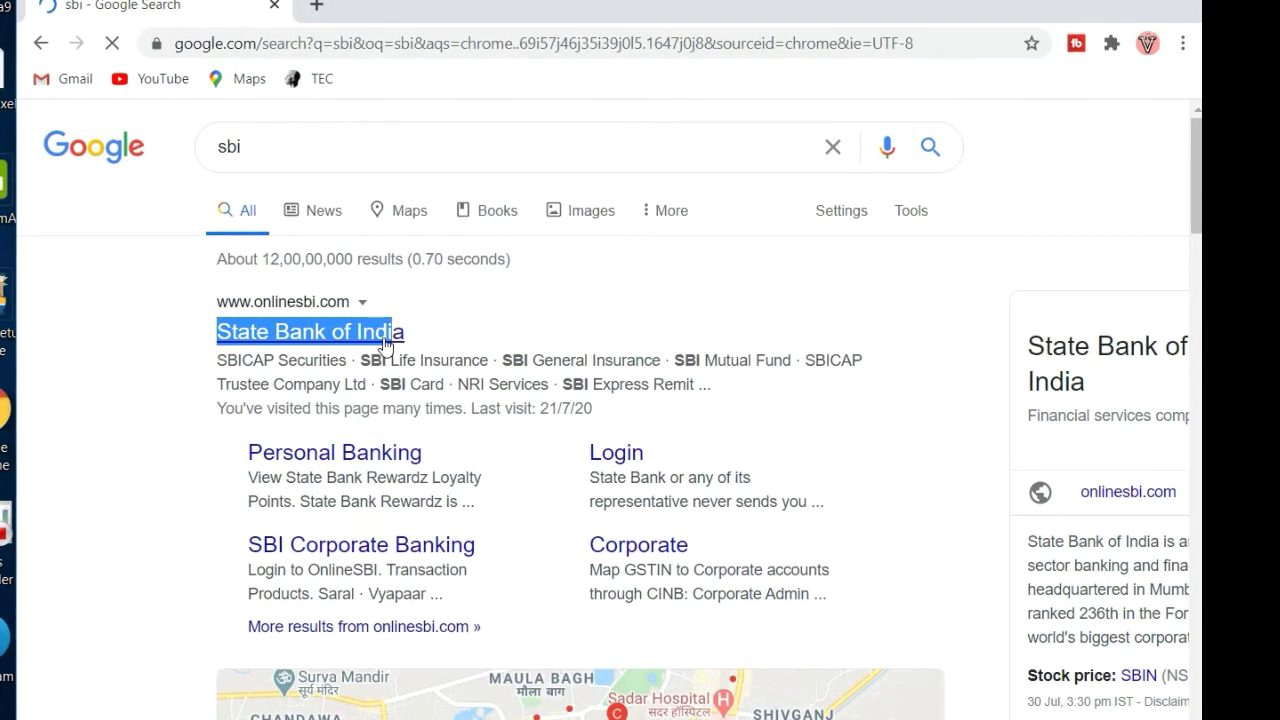
click(394, 338)
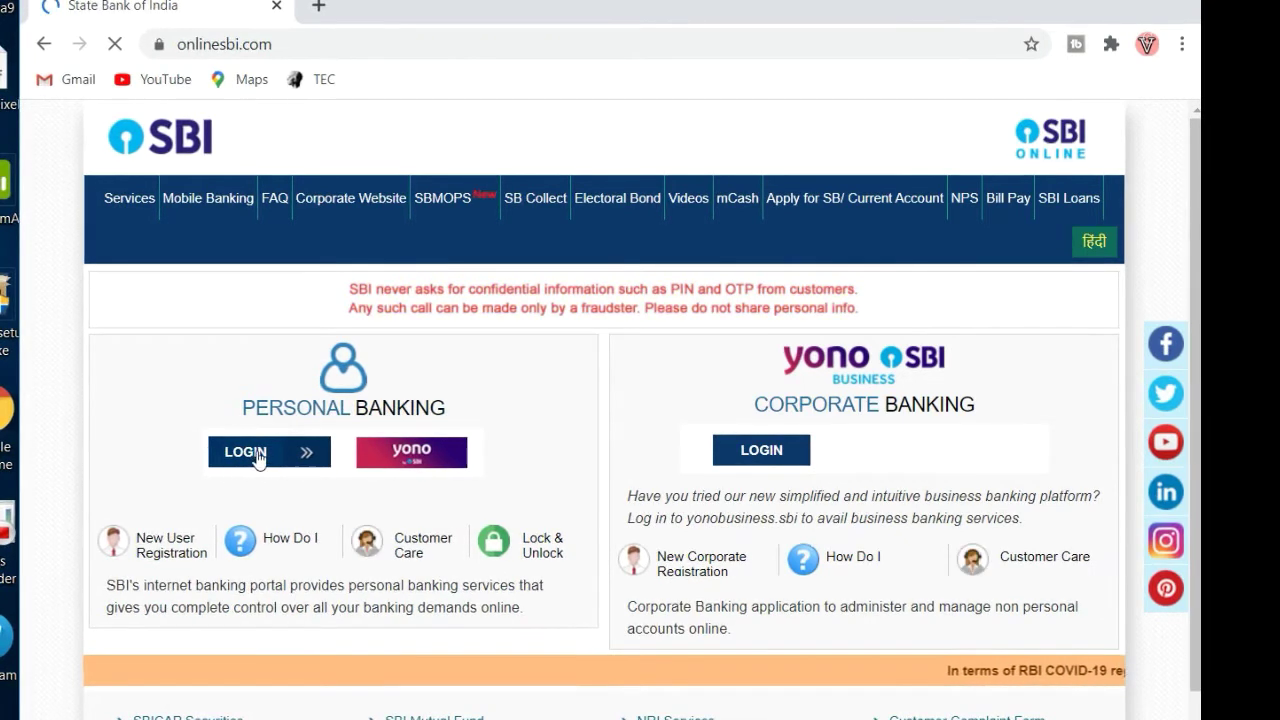
Go through Personal Banking LOGIN to the login form and fill in the username and password
click(238, 453)
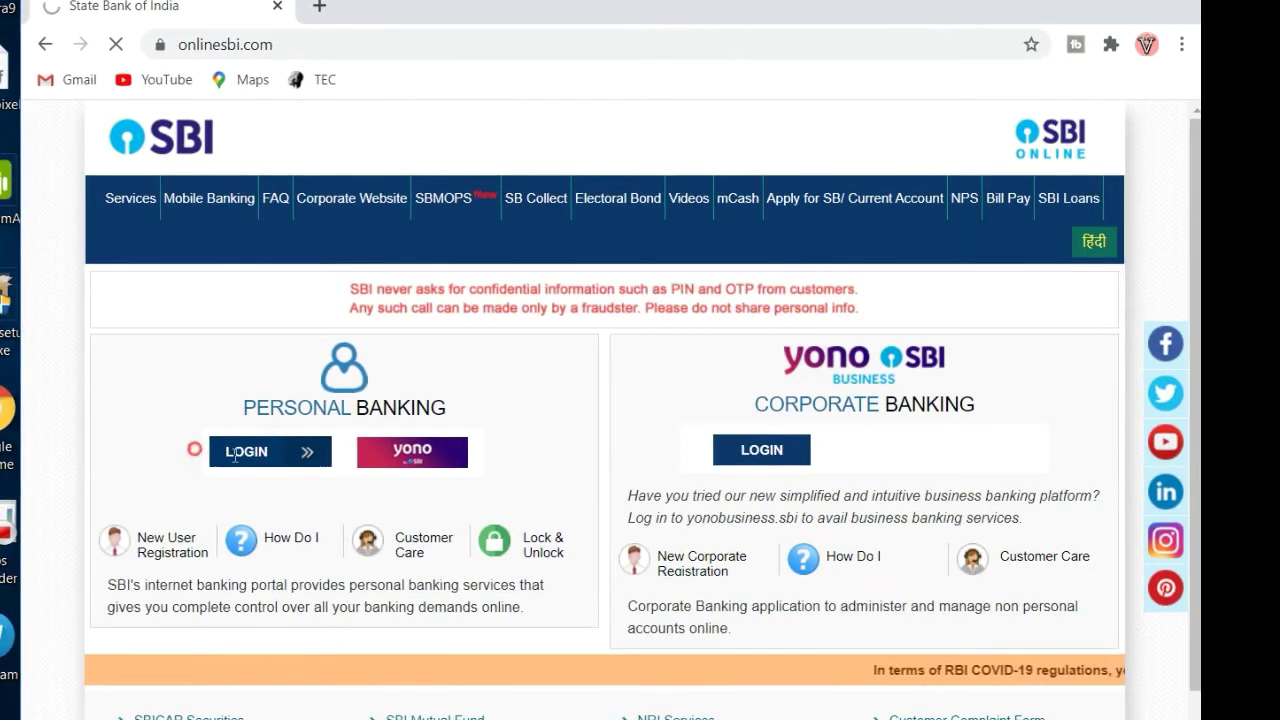
double_click(298, 453)
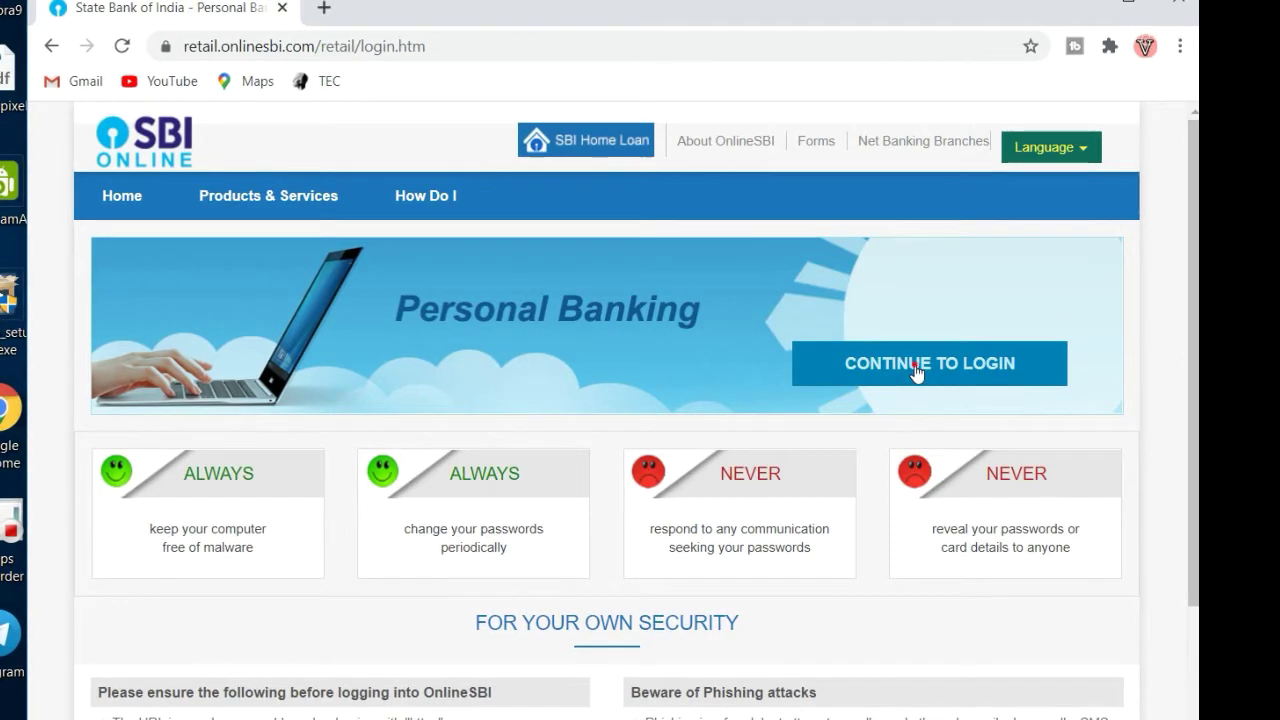
click(916, 373)
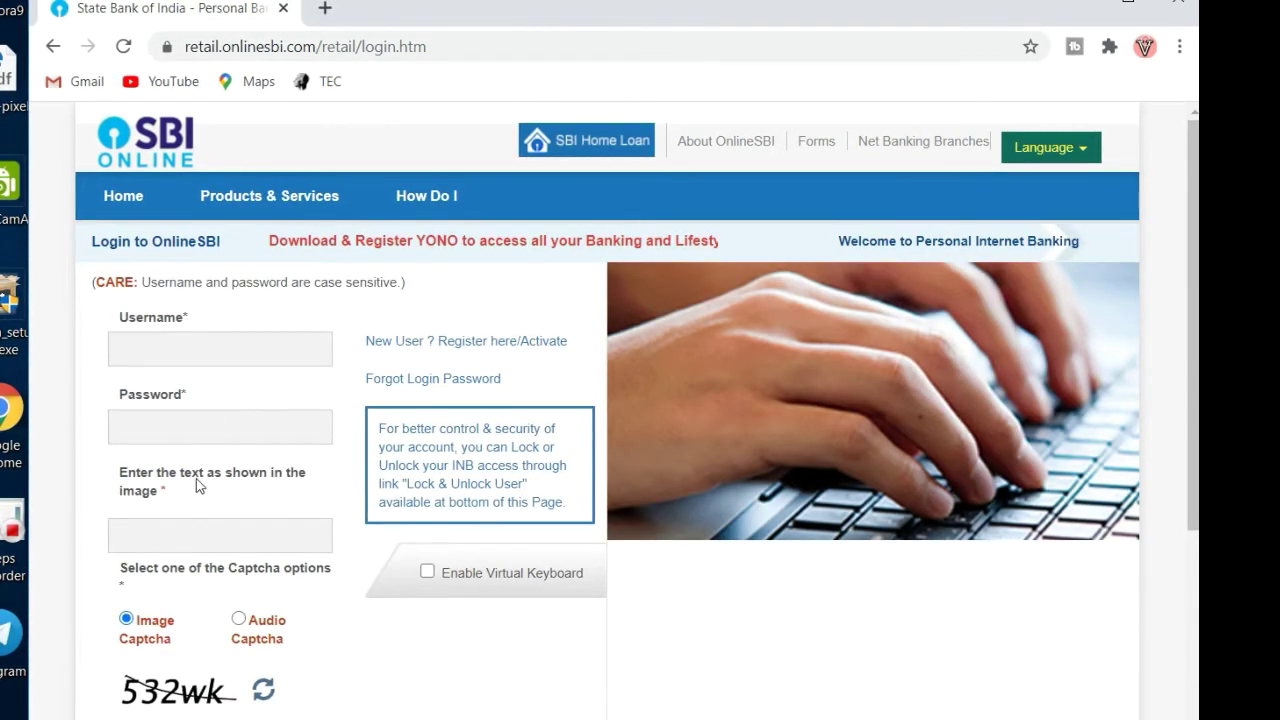
click(194, 346)
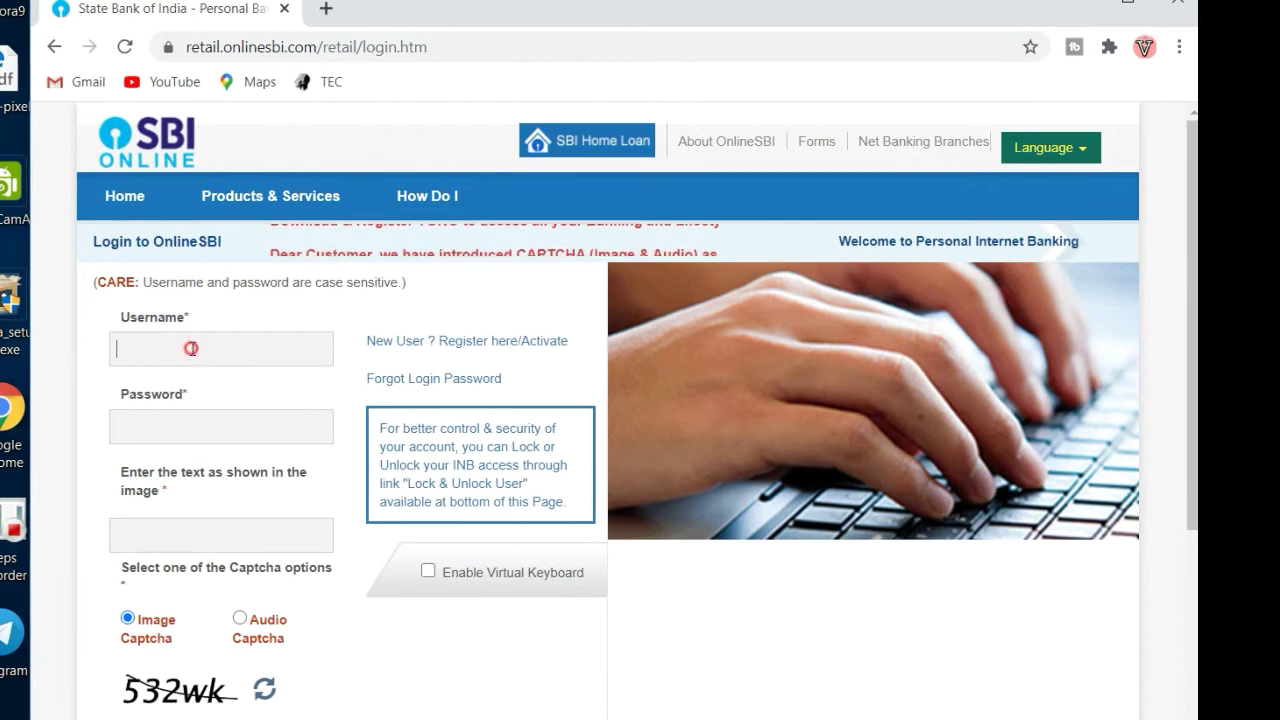
click(163, 428)
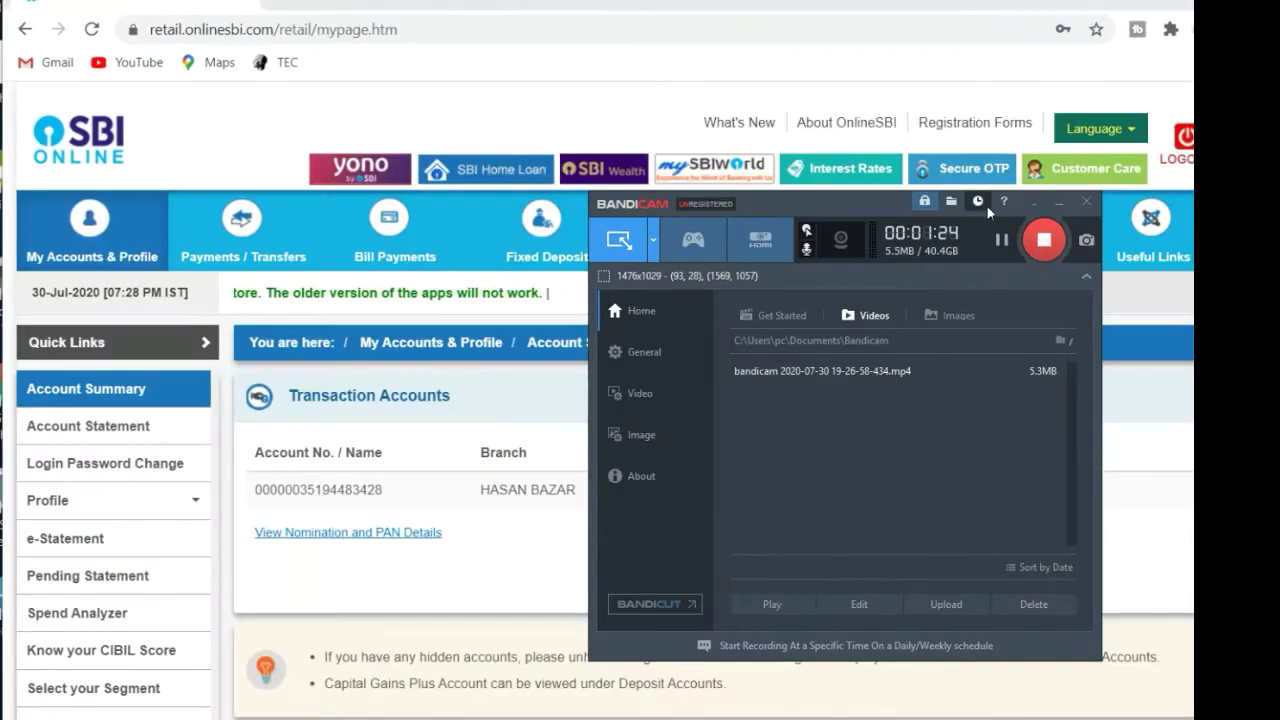
Return to the banking page and navigate through e-Services to ATM Card Services
click(1059, 201)
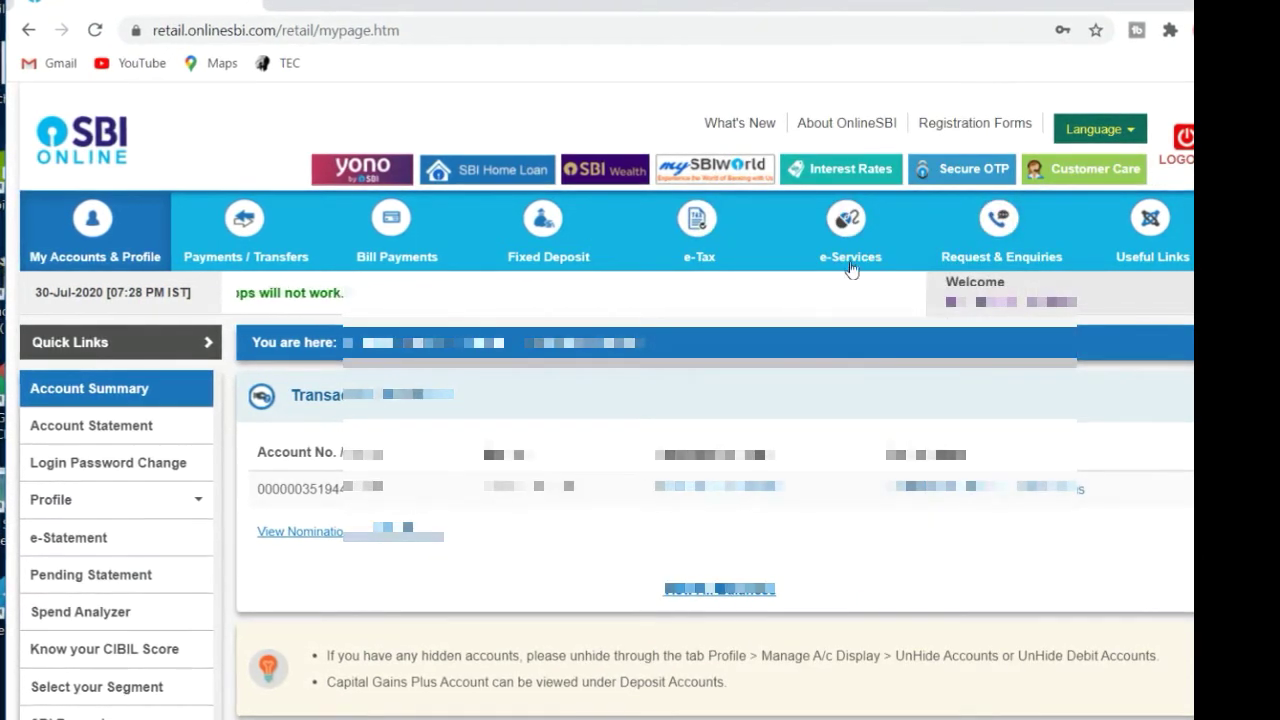
mouse_move(886, 248)
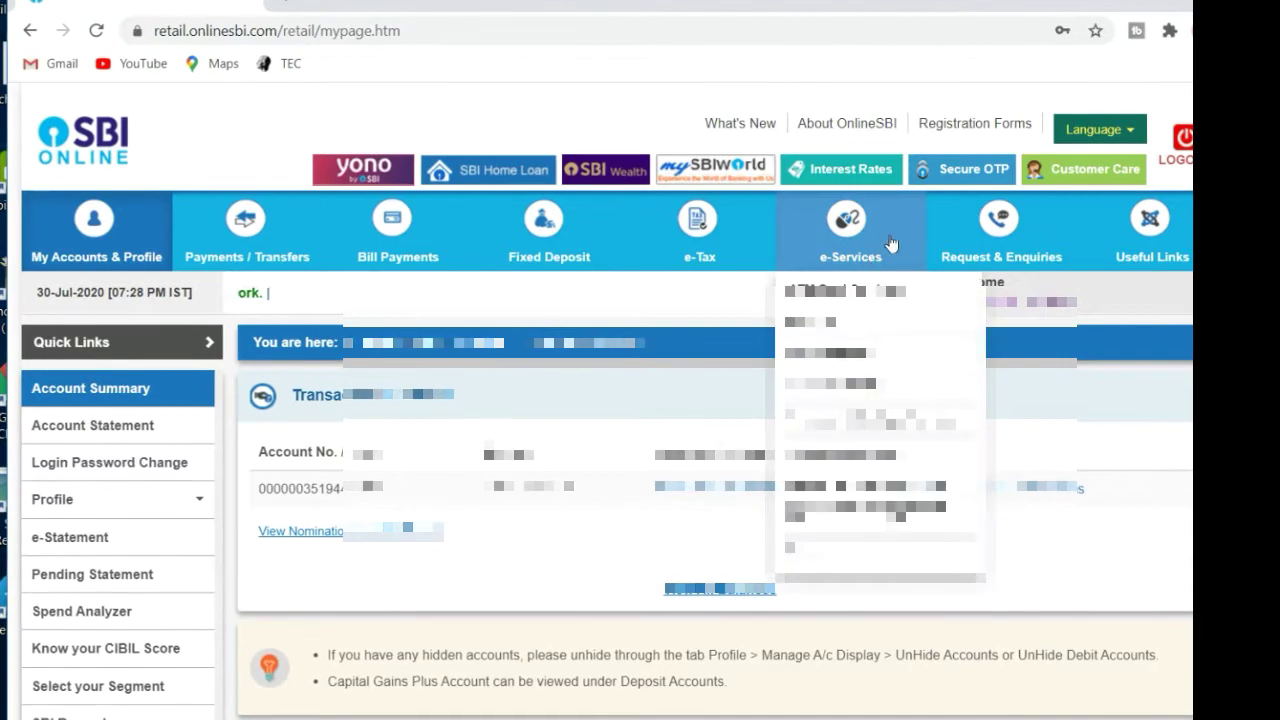
drag(882, 228, 831, 244)
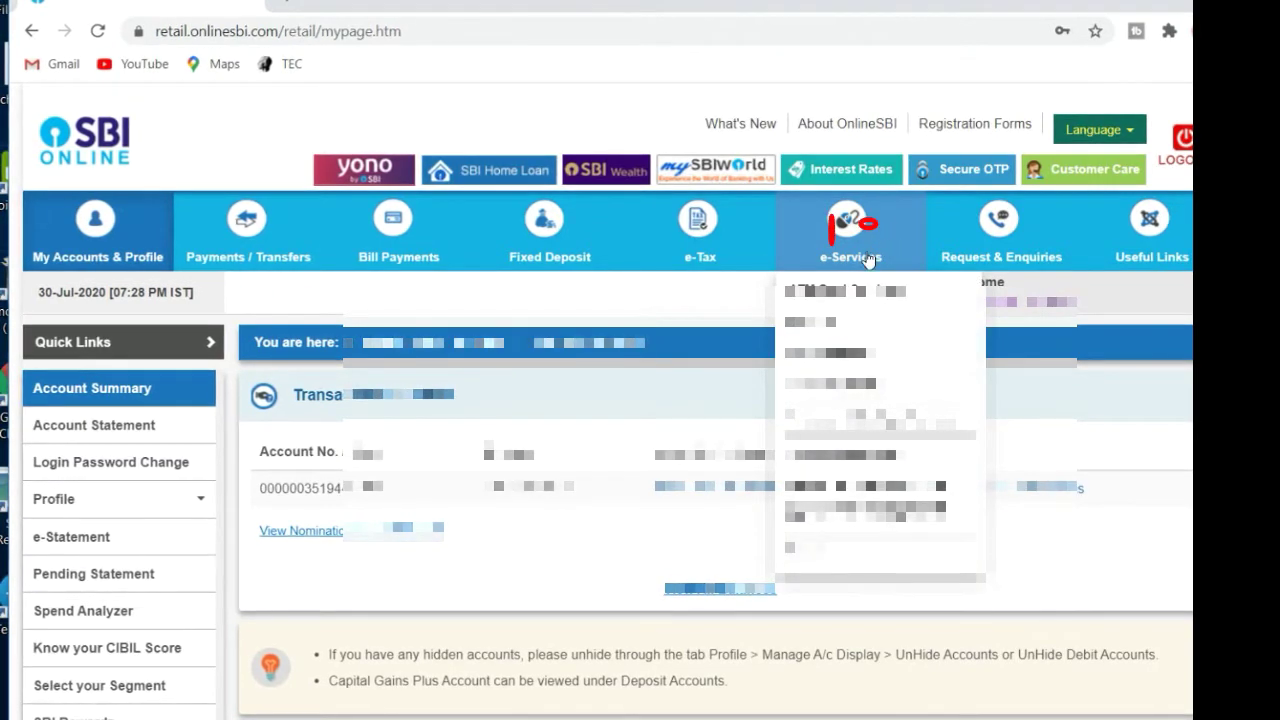
click(858, 248)
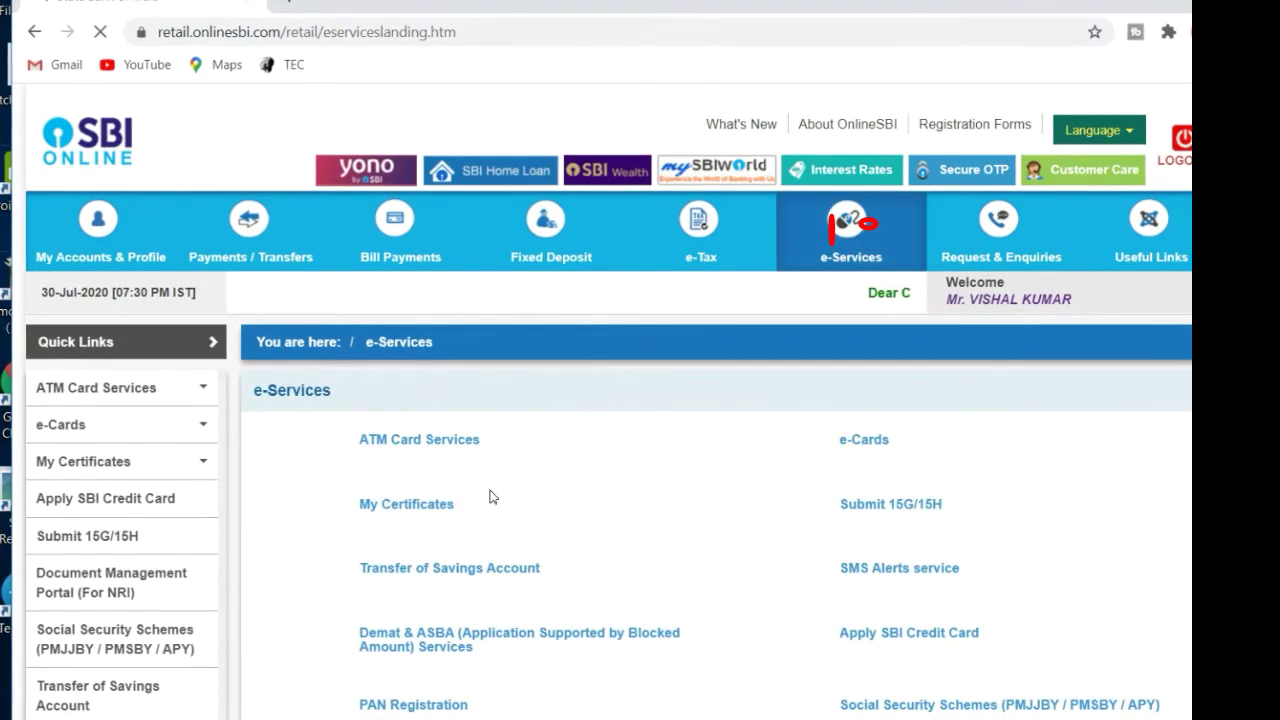
drag(494, 441, 352, 444)
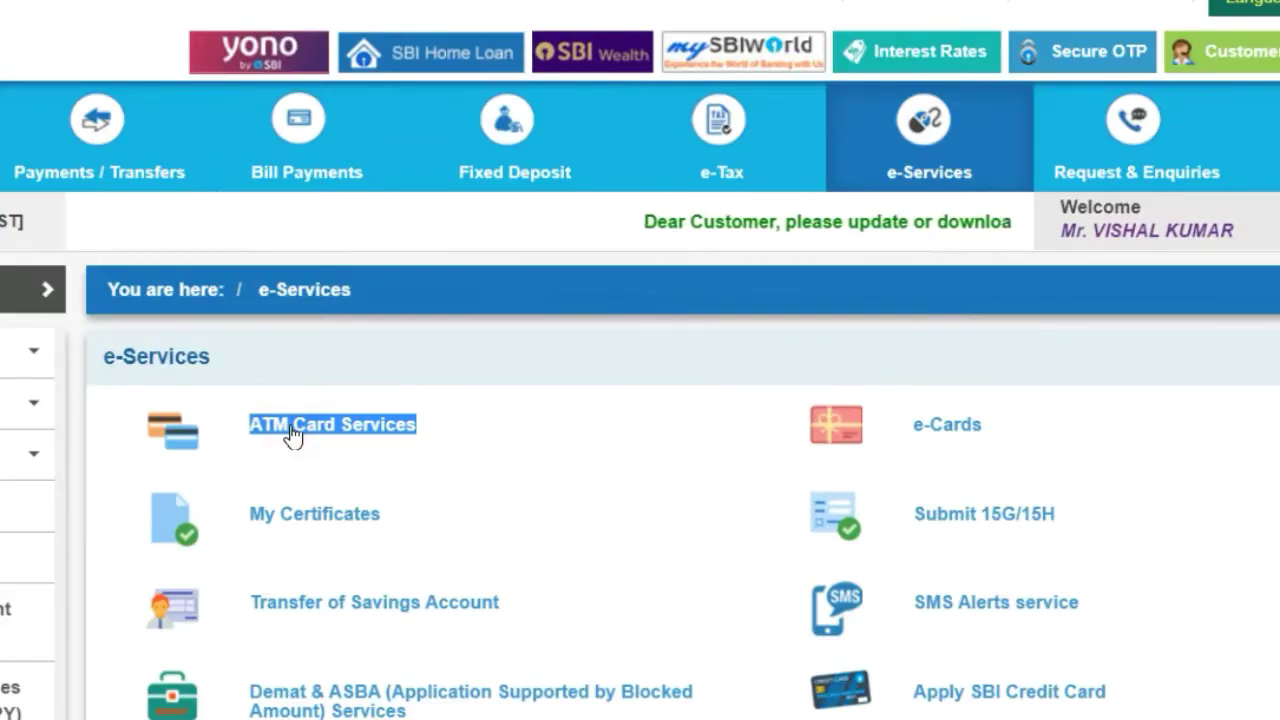
click(292, 432)
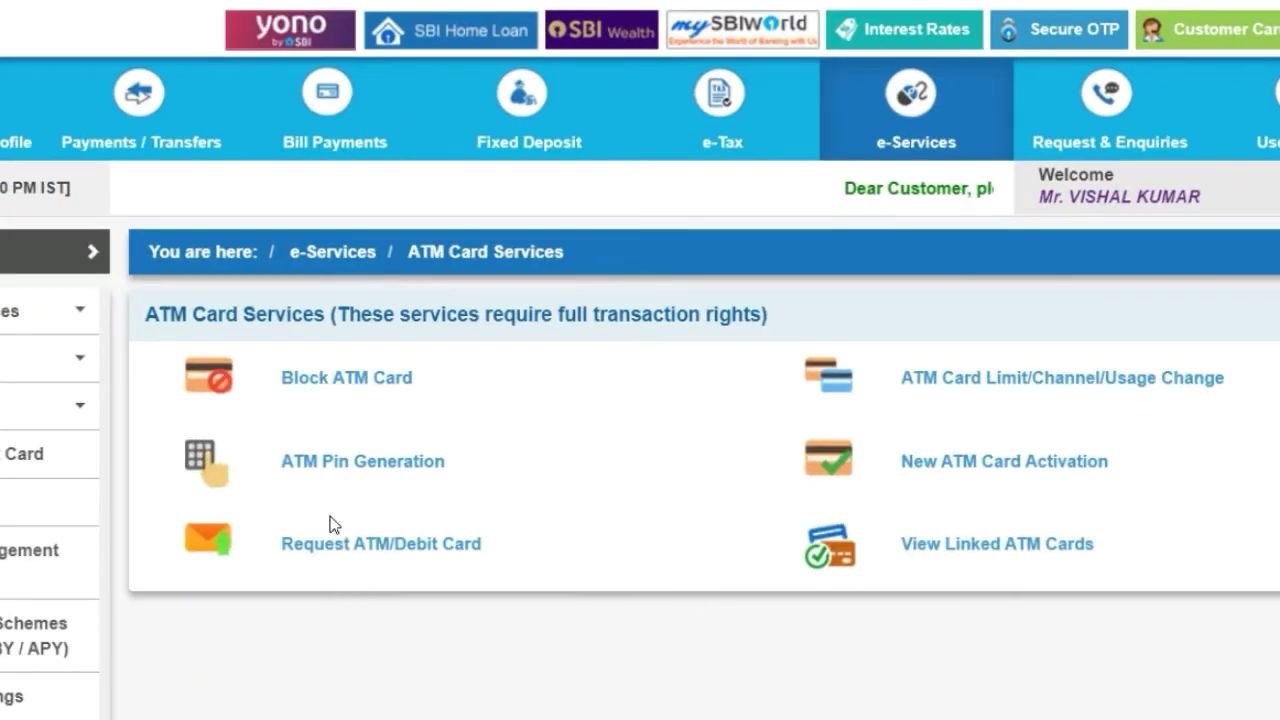
Open ATM Pin Generation and choose validation using One Time Password (OTP)
drag(279, 466, 398, 465)
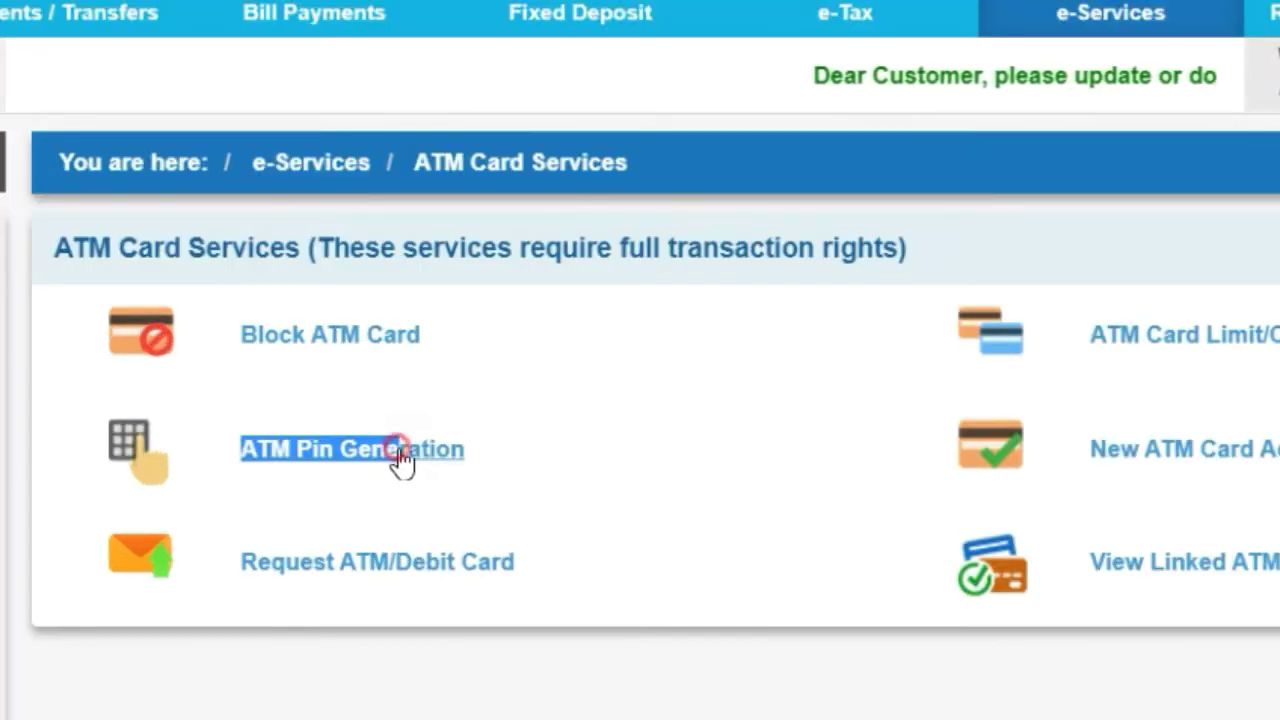
click(400, 458)
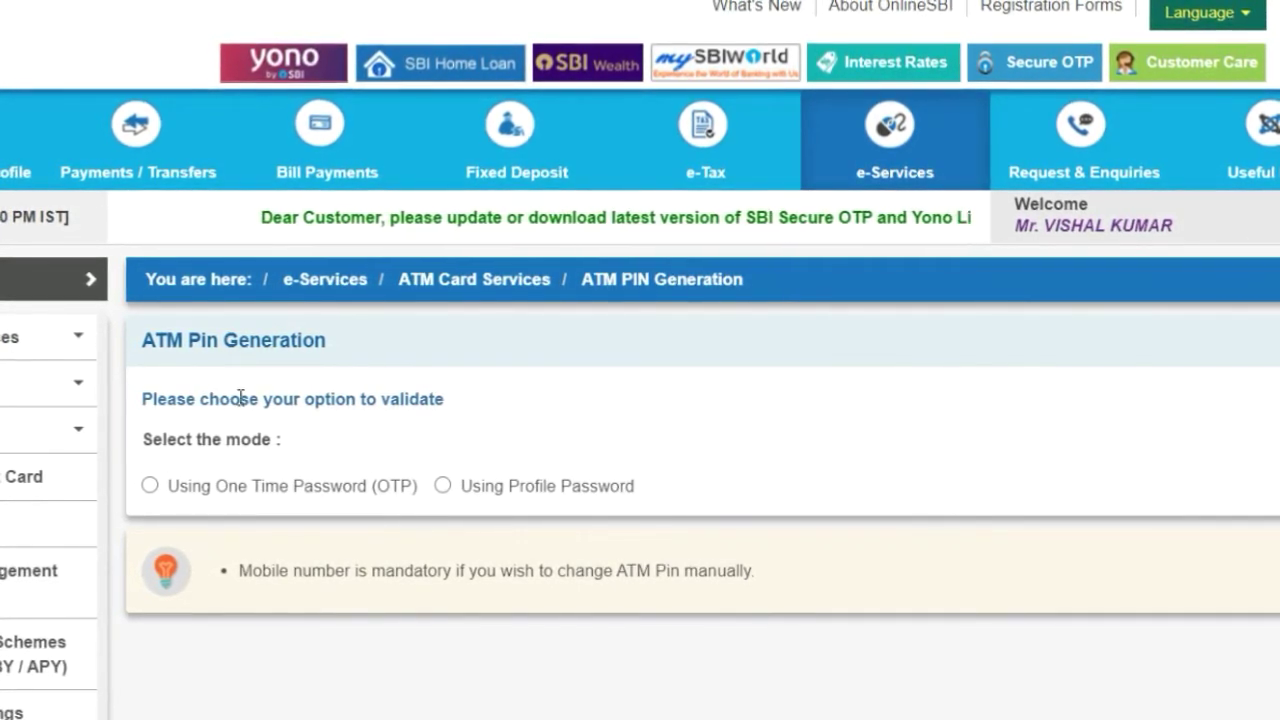
click(170, 489)
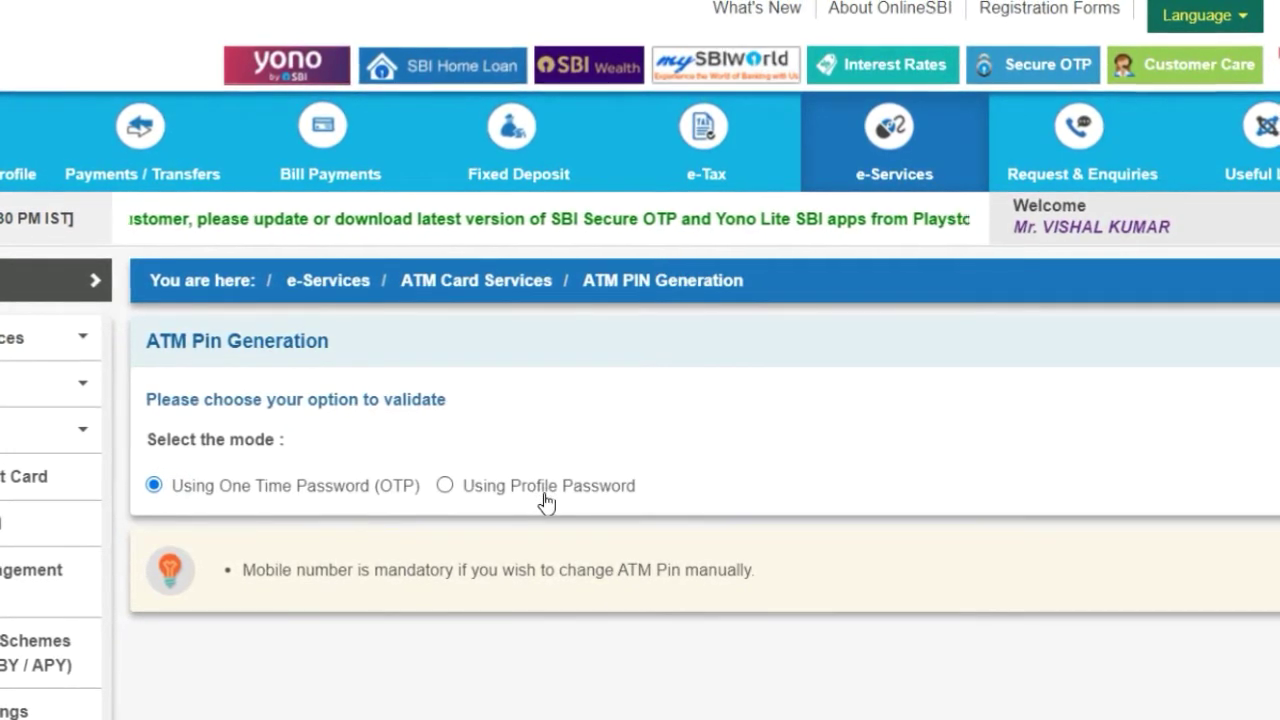
click(545, 500)
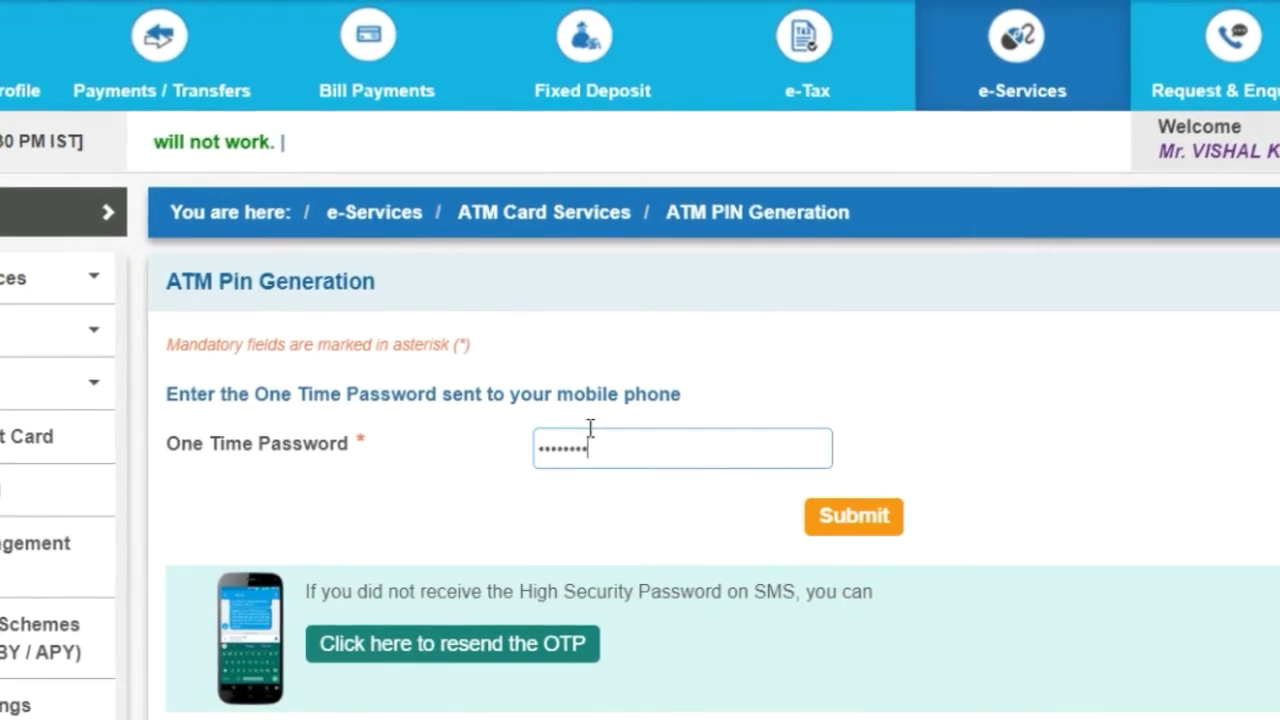
Submit the OTP and choose the savings account to proceed with
click(866, 532)
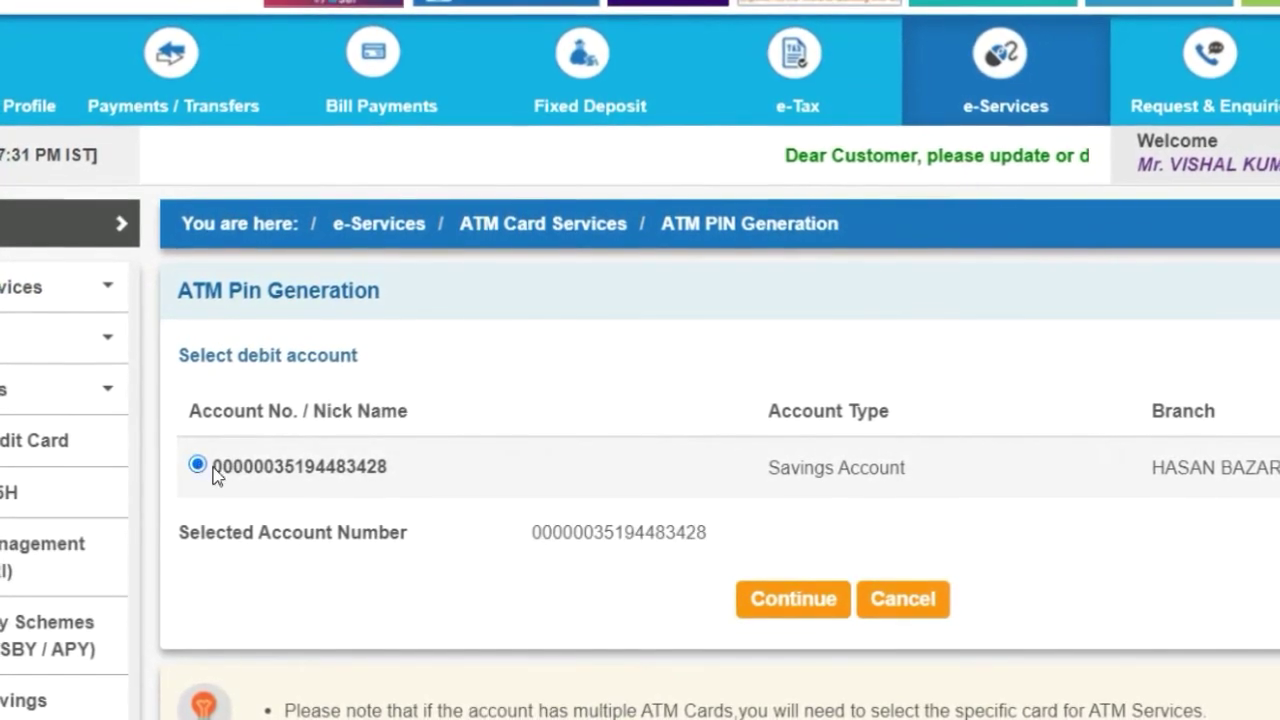
double_click(258, 466)
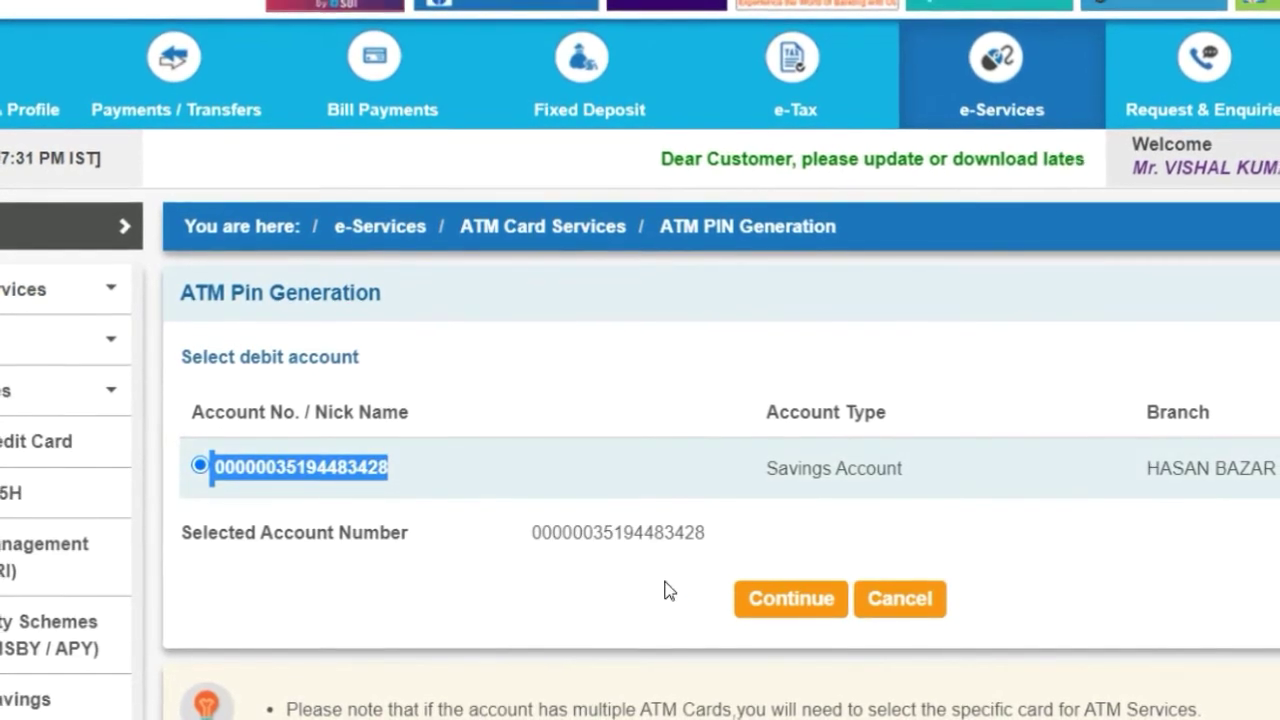
click(791, 604)
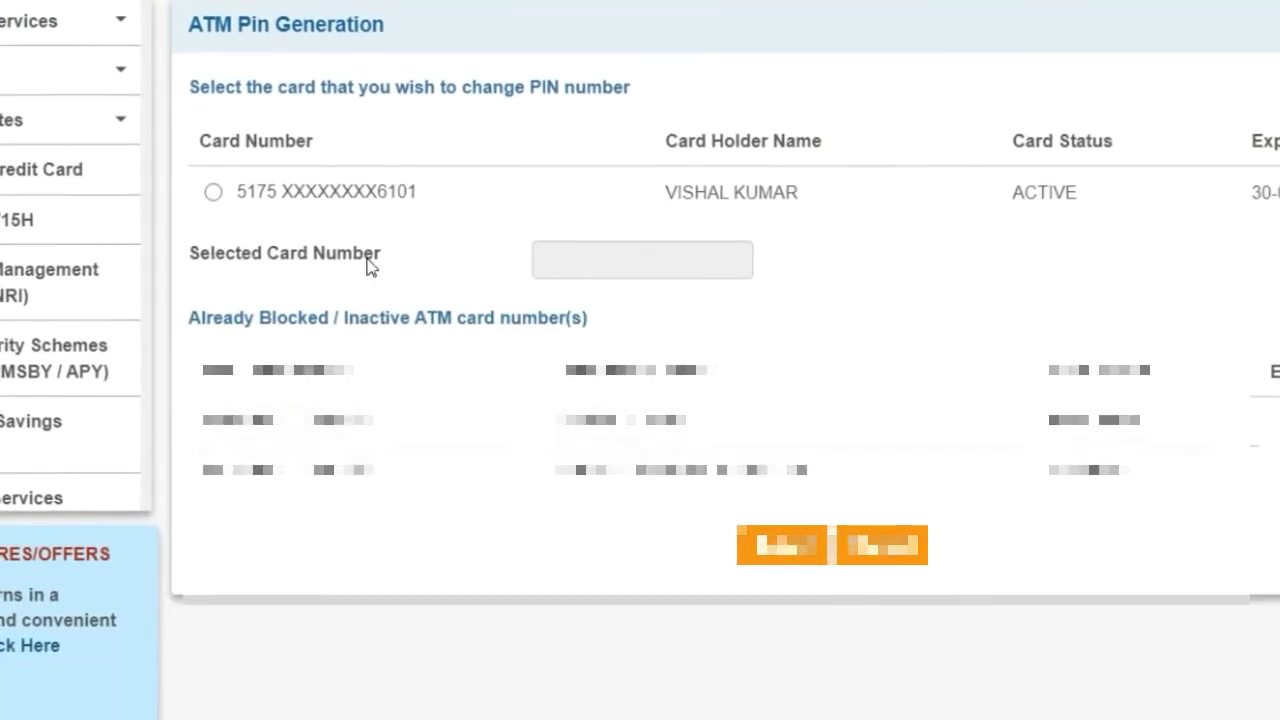
Select the active ATM card and continue to choosing the new PIN
click(298, 212)
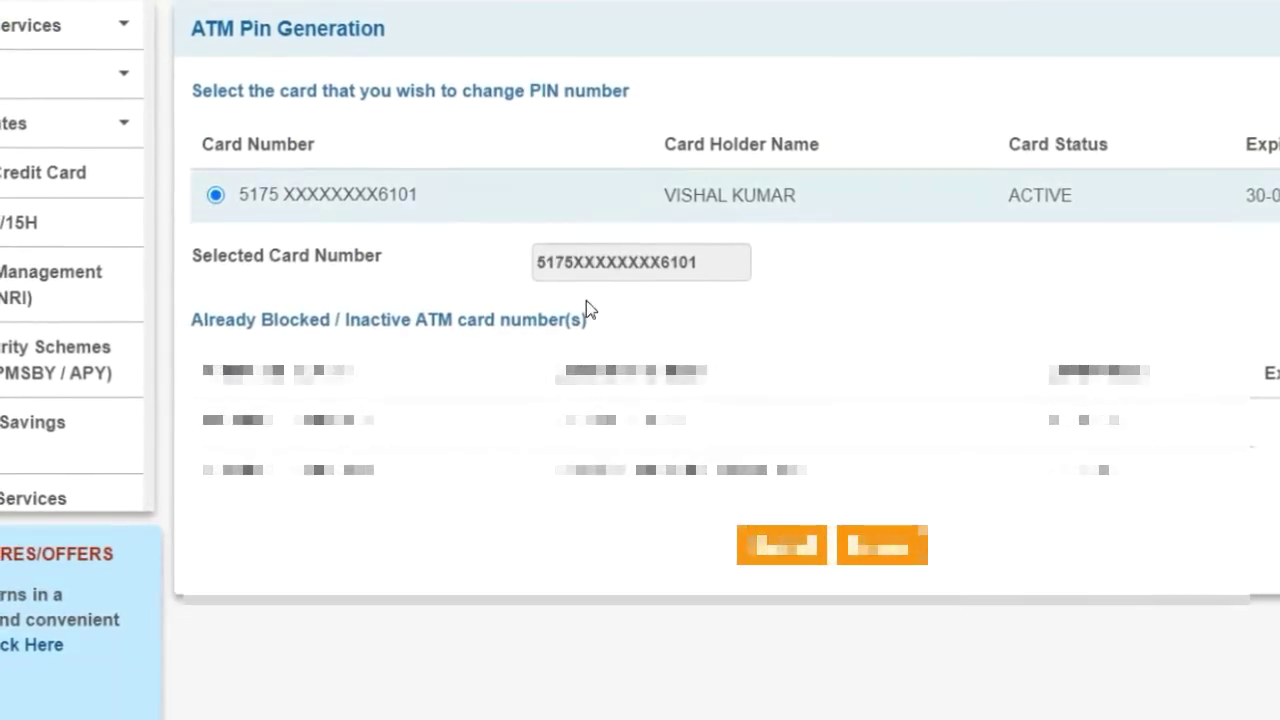
drag(251, 185, 428, 206)
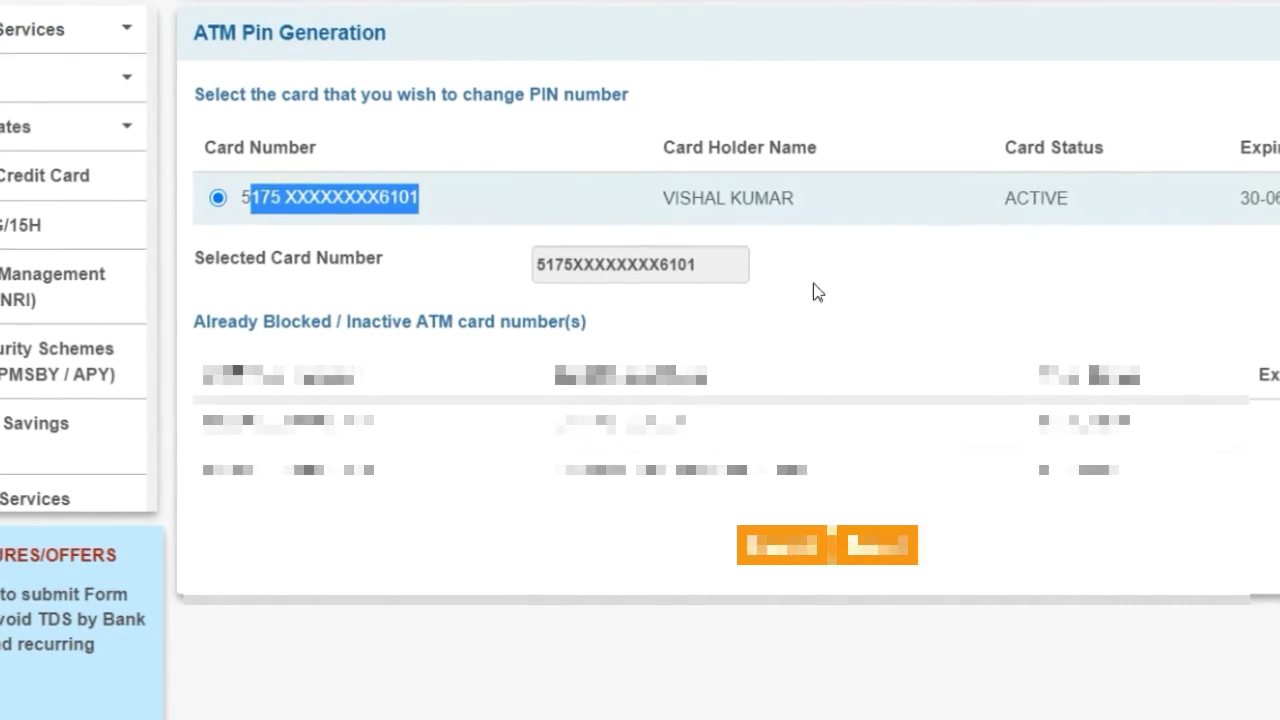
click(914, 294)
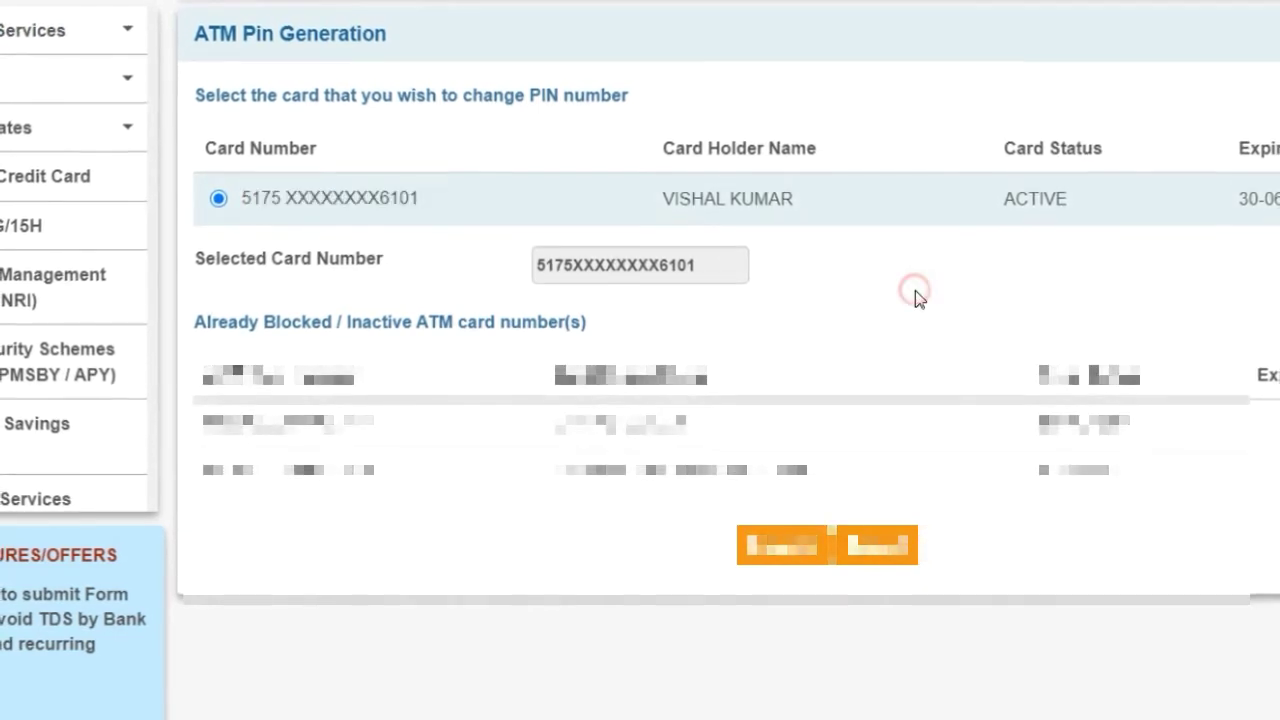
click(786, 552)
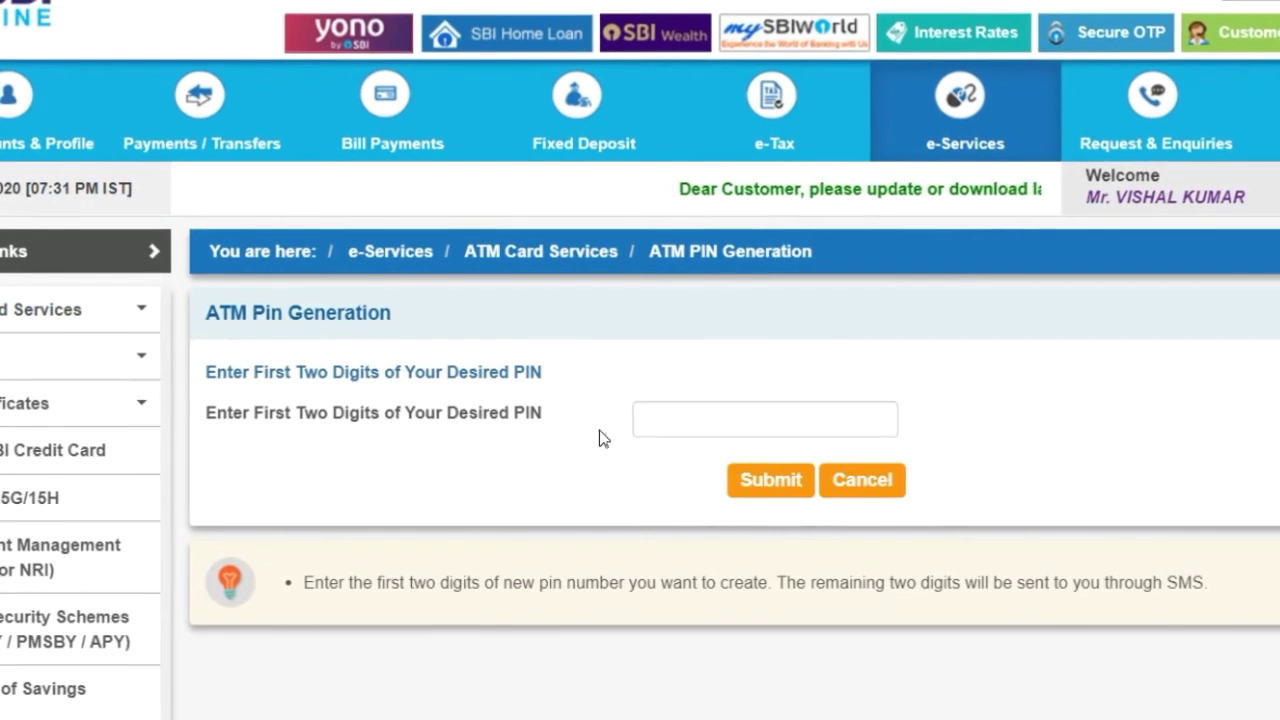
Enter the chosen first two digits of the new PIN and submit them
click(676, 421)
text(70)
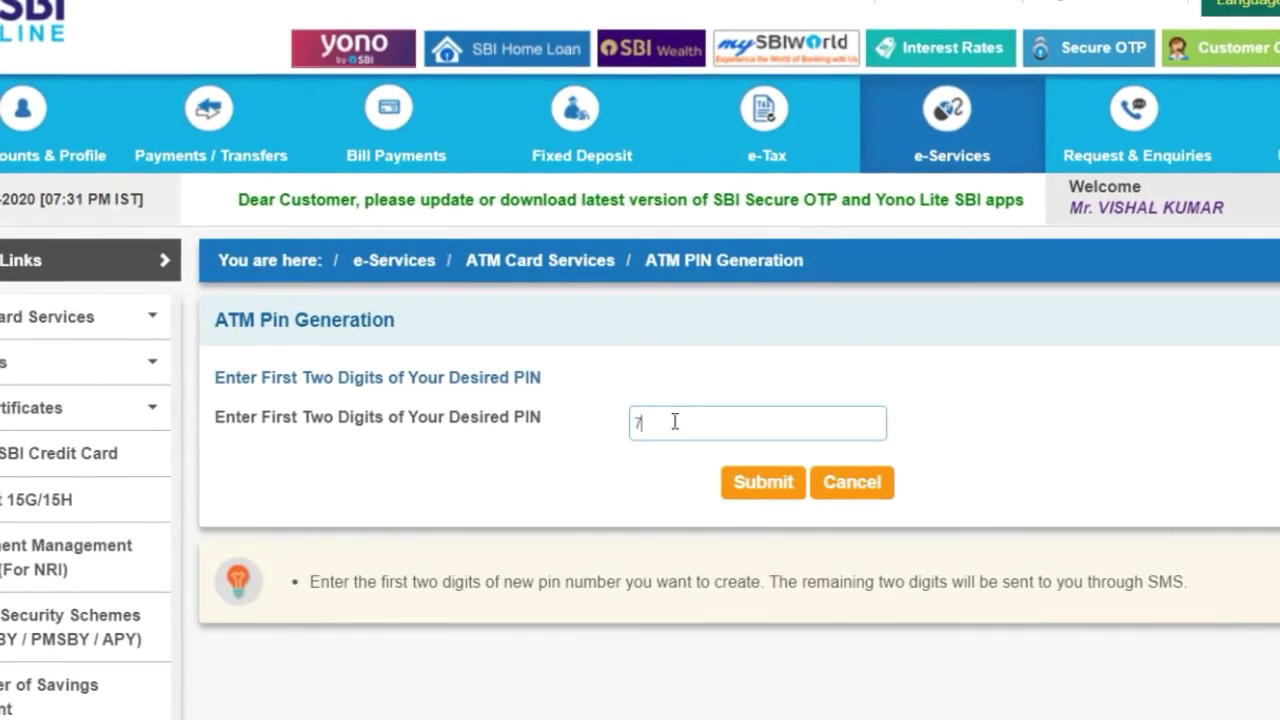
click(750, 482)
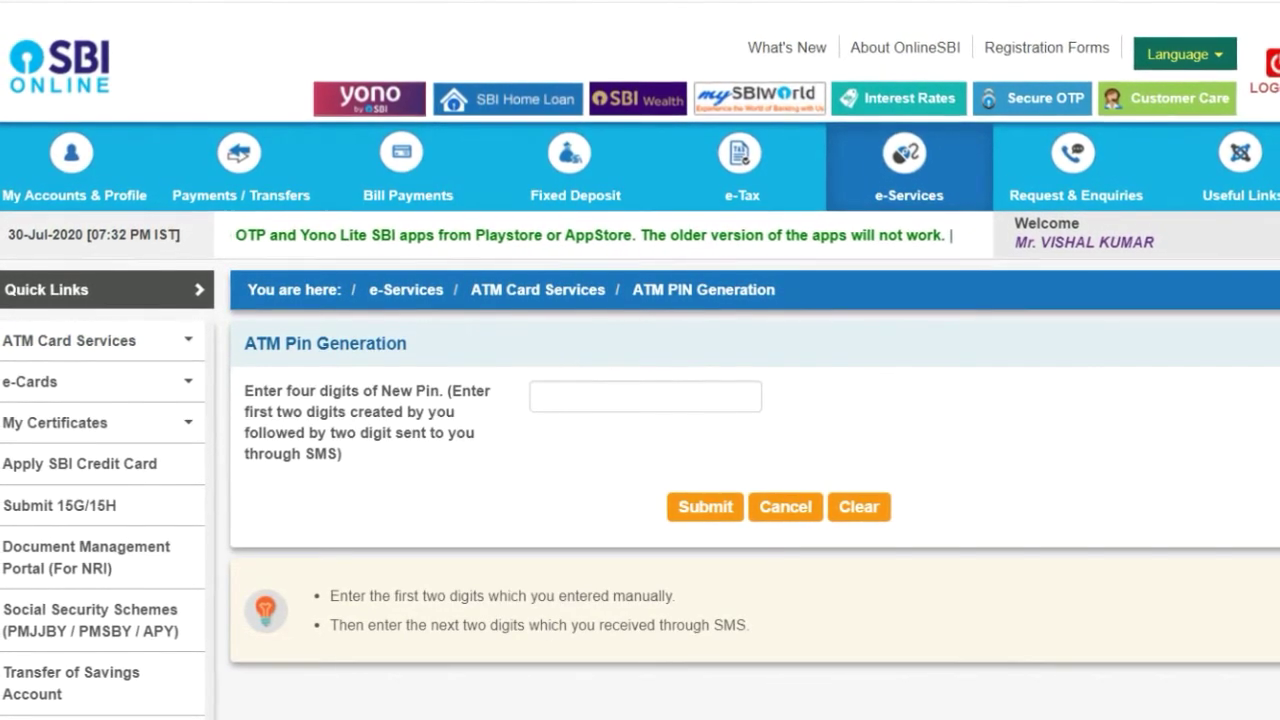
Enter the full four-digit new PIN, including the two SMS digits, and submit it
click(578, 399)
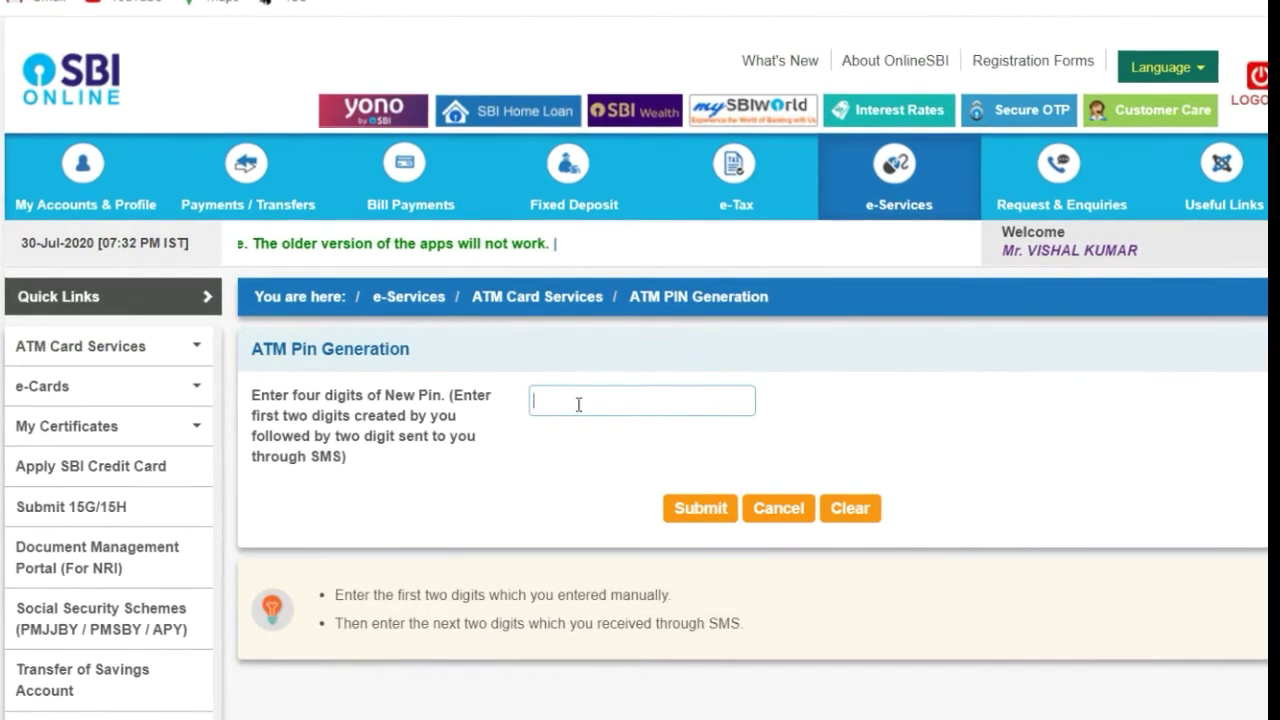
click(578, 404)
text(••••)
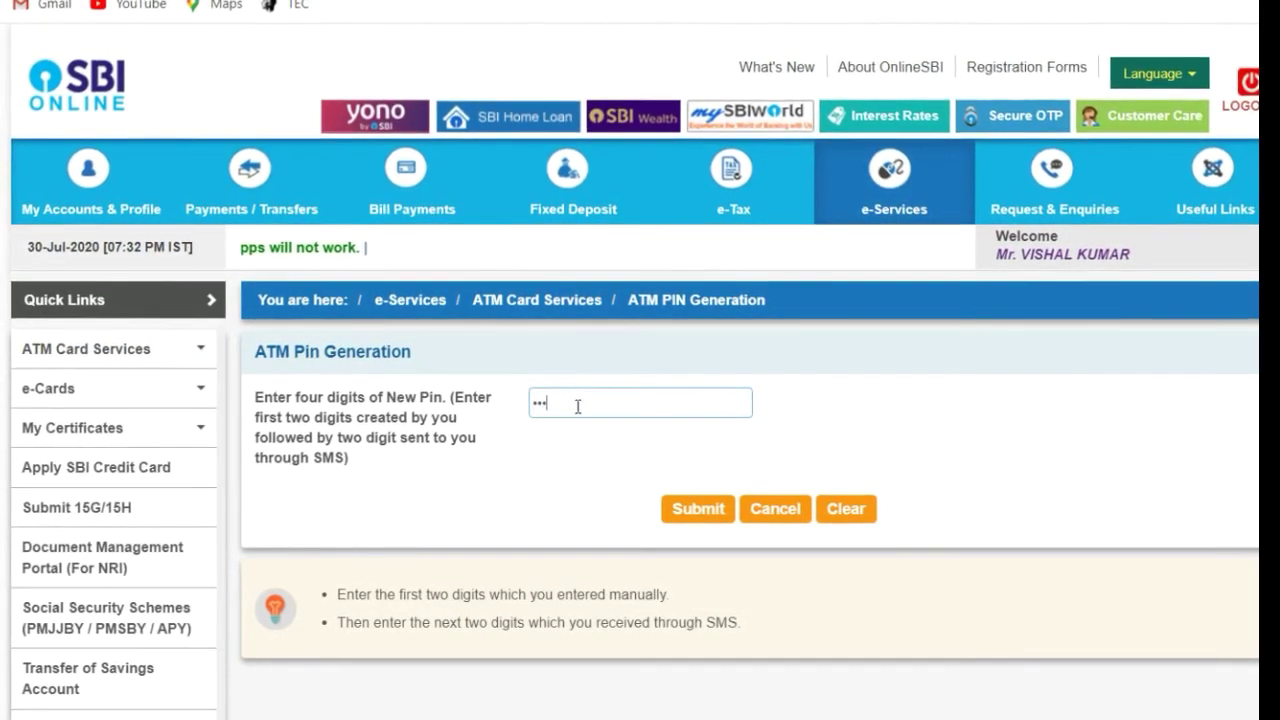
click(705, 510)
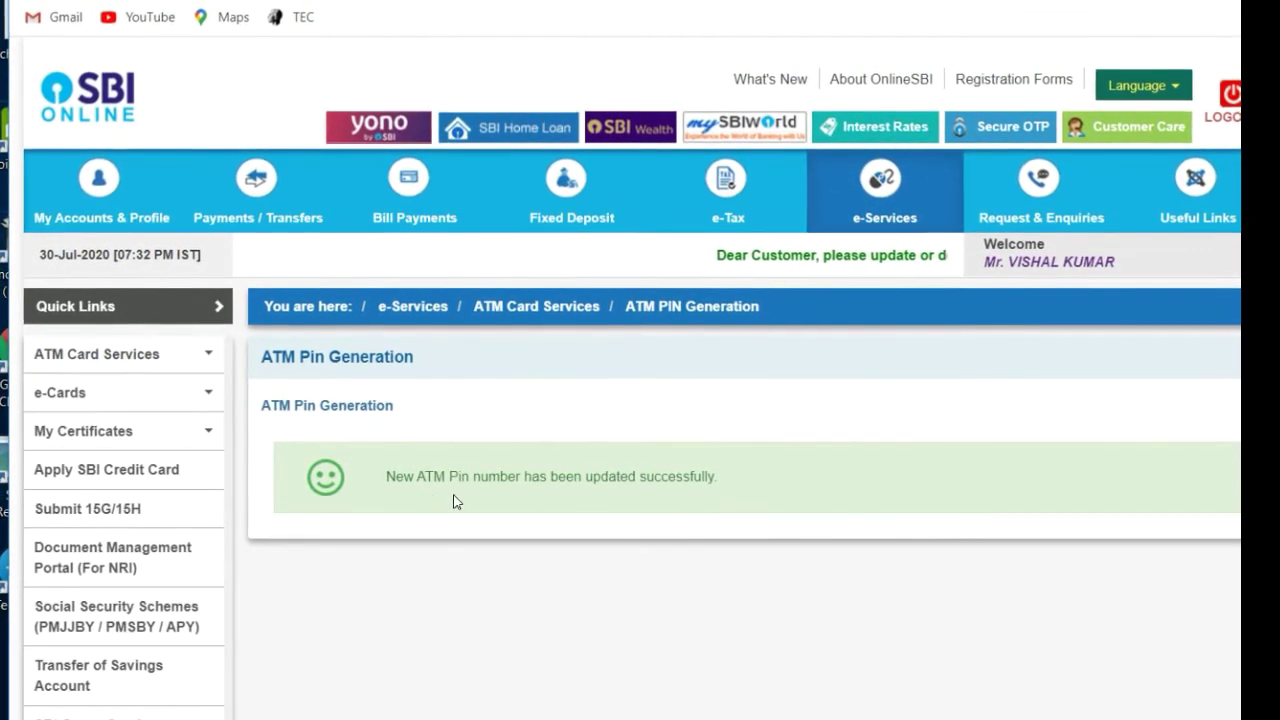
Highlight the PIN update success message, then minimise the browser to the desktop
drag(765, 478, 378, 478)
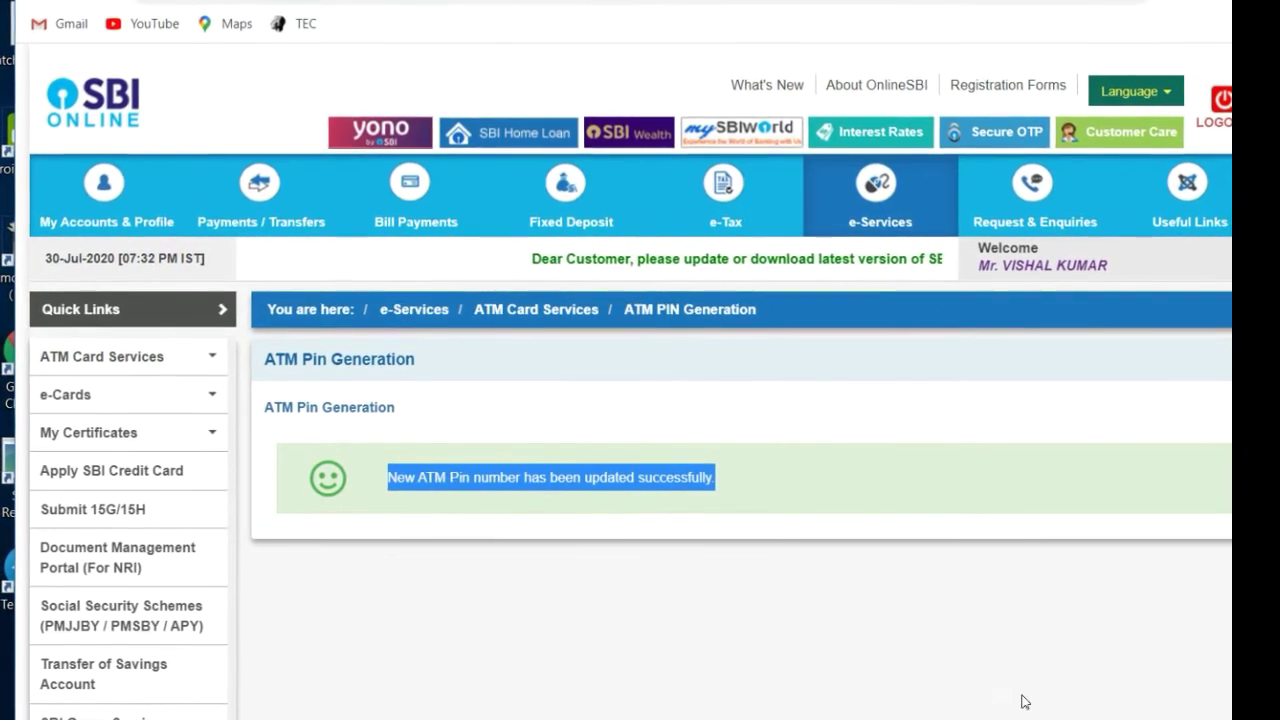
key(super+d)
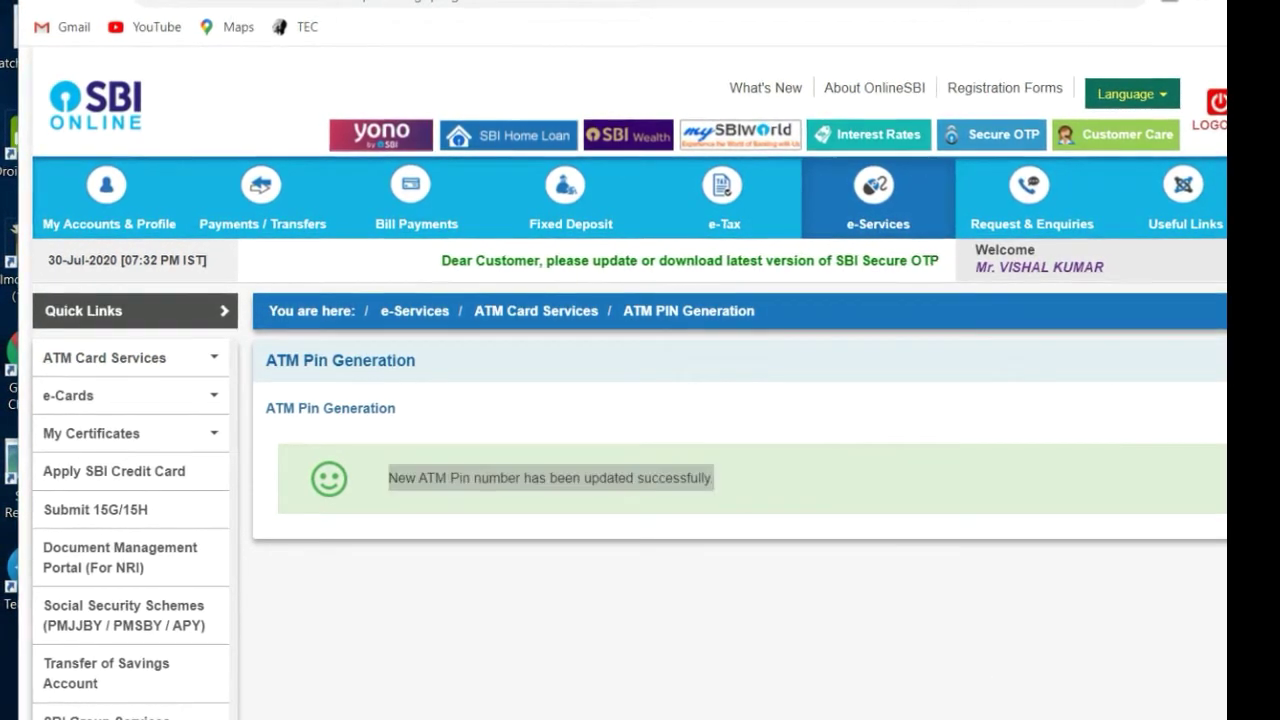